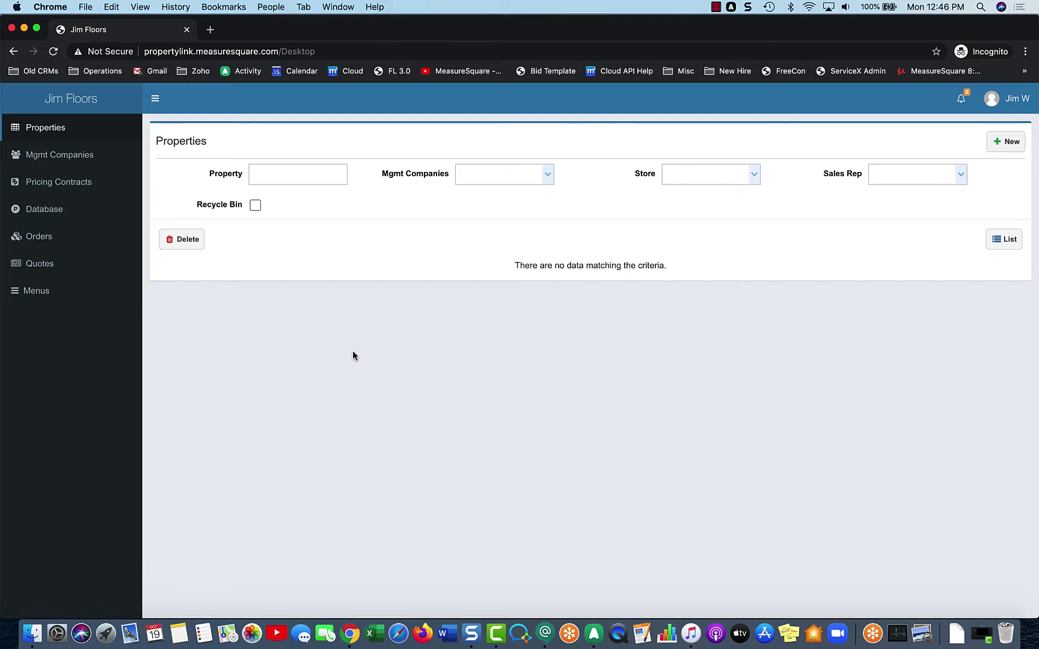
Switch between the Database and Pricing Contracts pages, ending on the empty contracts list
{"action": "left_click", "coordinate": [60, 210]}
{"action": "left_click", "coordinate": [60, 188]}
{"action": "left_click", "coordinate": [57, 209]}
{"action": "left_click", "coordinate": [52, 189]}
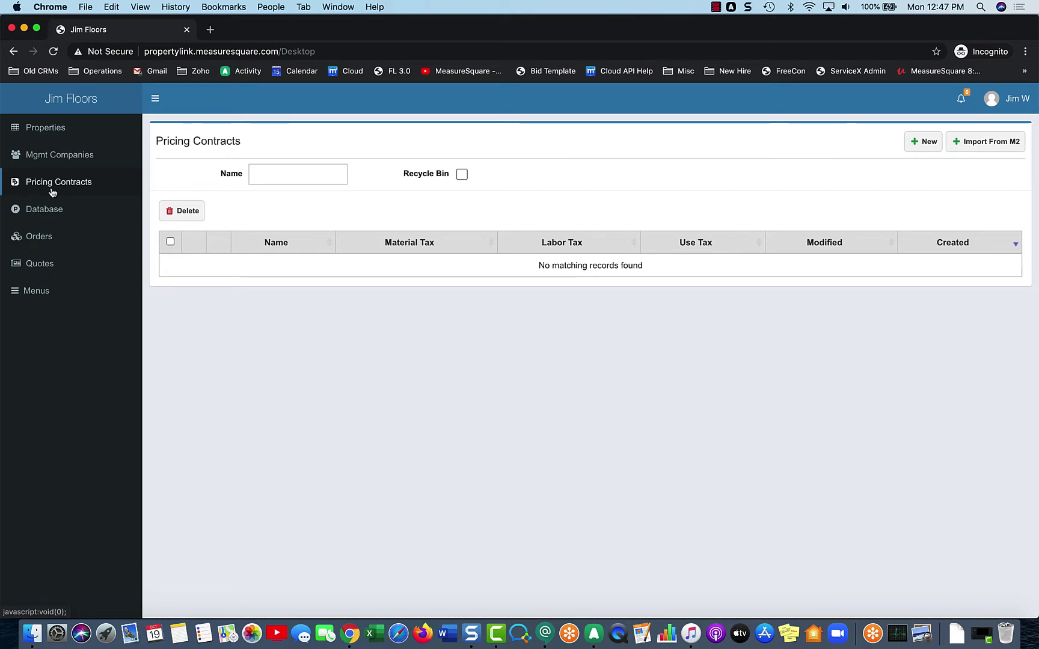
On the Database page, open a New Product form, browse its Type list, and close it unsaved
{"action": "left_click", "coordinate": [60, 209]}
{"action": "left_click", "coordinate": [916, 146]}
{"action": "left_click", "coordinate": [575, 156]}
{"action": "scroll", "coordinate": [554, 190], "scroll_direction": "down", "scroll_amount": 2}
{"action": "scroll", "coordinate": [555, 190], "scroll_direction": "down", "scroll_amount": 2}
{"action": "left_click", "coordinate": [721, 148]}
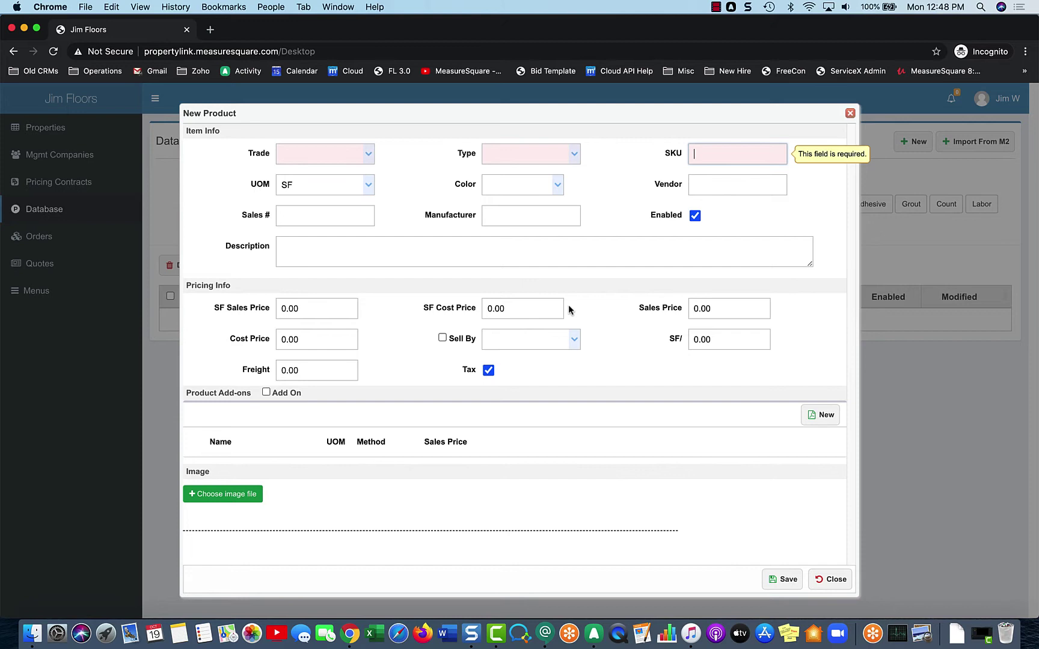
{"action": "left_click", "coordinate": [850, 115]}
Import the M2 Products catalog, adding ten carpet SKUs to the Database
{"action": "left_click", "coordinate": [969, 145]}
{"action": "left_click", "coordinate": [256, 186]}
{"action": "left_click", "coordinate": [712, 548]}
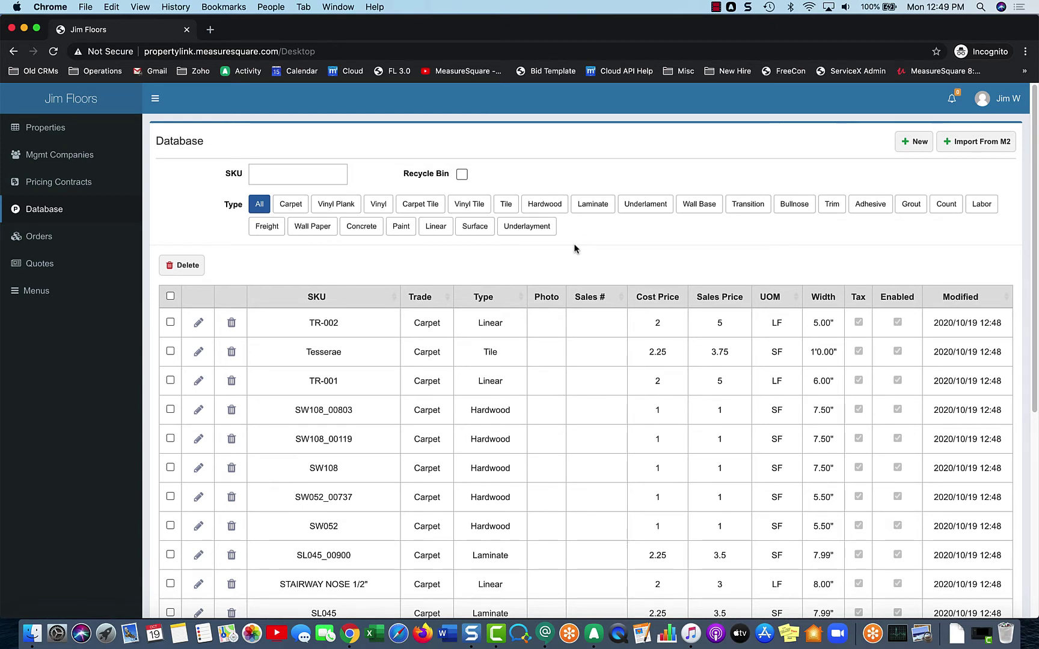
Filter the Database to Carpet and view SKU 560_56674's details, confirming its 54 sales price
{"action": "scroll", "coordinate": [574, 248], "scroll_direction": "down", "scroll_amount": 5}
{"action": "scroll", "coordinate": [574, 248], "scroll_direction": "down", "scroll_amount": 1}
{"action": "scroll", "coordinate": [363, 522], "scroll_direction": "up", "scroll_amount": 6}
{"action": "left_click", "coordinate": [295, 208]}
{"action": "left_click", "coordinate": [199, 312]}
{"action": "scroll", "coordinate": [805, 290], "scroll_direction": "down", "scroll_amount": 5}
{"action": "left_click", "coordinate": [850, 114]}
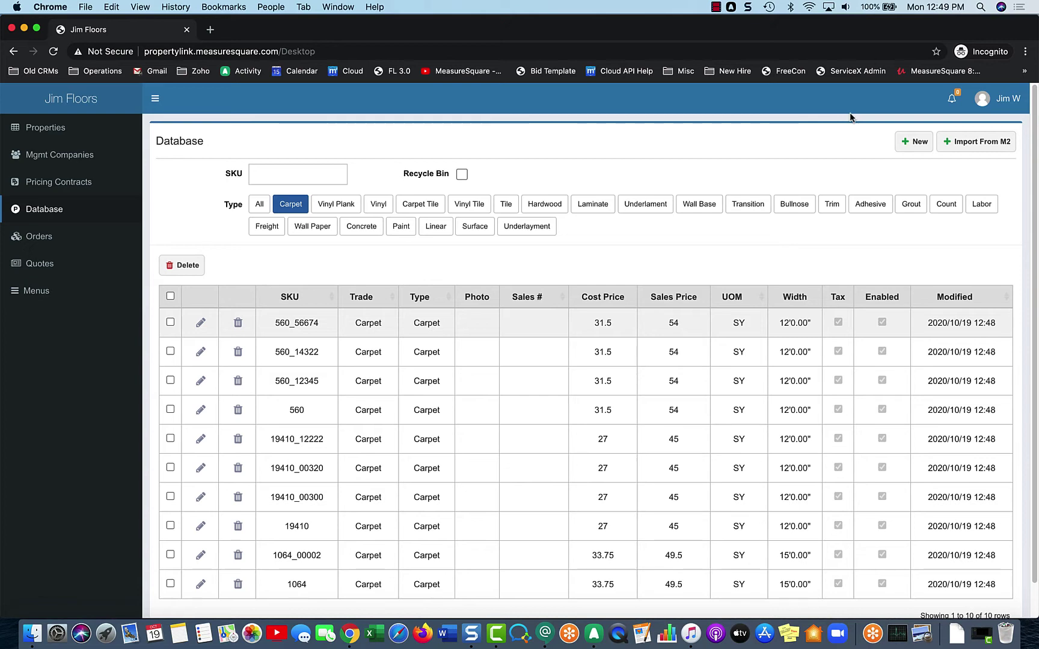
{"action": "scroll", "coordinate": [730, 233], "scroll_direction": "down", "scroll_amount": 1}
{"action": "scroll", "coordinate": [691, 232], "scroll_direction": "up", "scroll_amount": 1}
Start a contract import from M2 and select the Holly apt2 contract
{"action": "left_click", "coordinate": [95, 183]}
{"action": "left_click", "coordinate": [995, 151]}
{"action": "left_click", "coordinate": [256, 195]}
{"action": "left_click", "coordinate": [723, 562]}
Name the contract 'Holly Street' and import it with 5%, 10% and 20% taxes
{"action": "left_click", "coordinate": [384, 160]}
{"action": "type", "text": "Holly Street"}
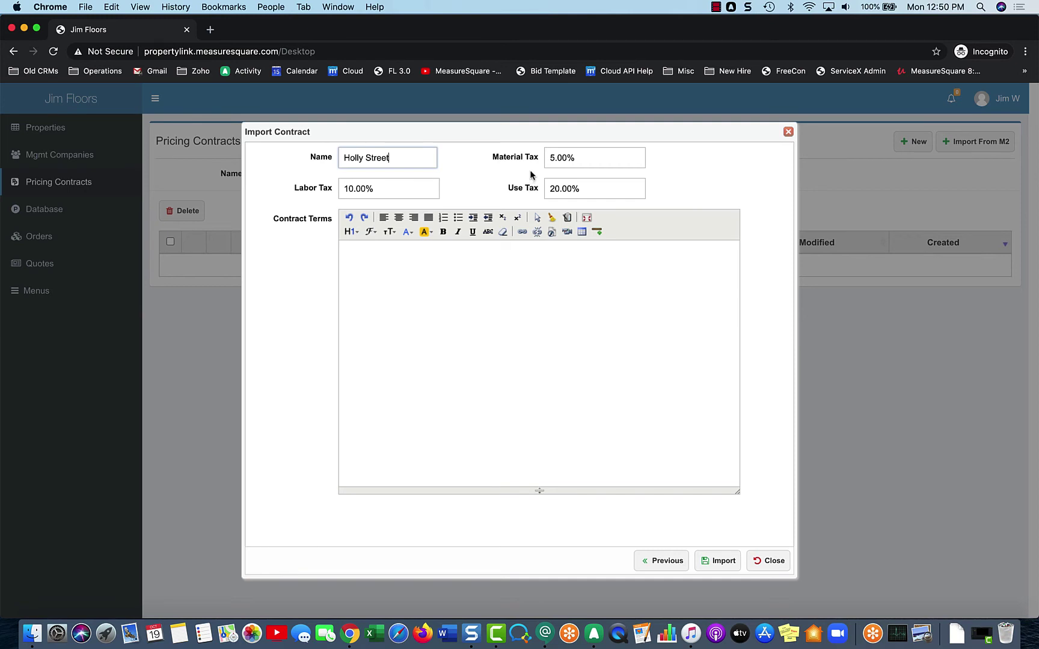
{"action": "left_click", "coordinate": [511, 299]}
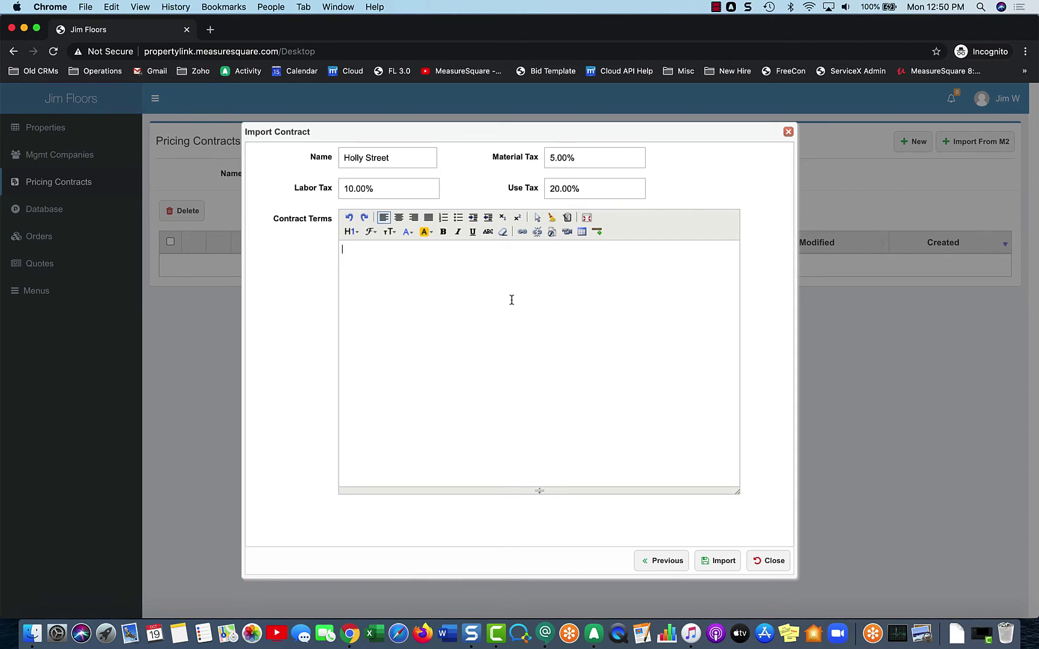
{"action": "left_click", "coordinate": [713, 562]}
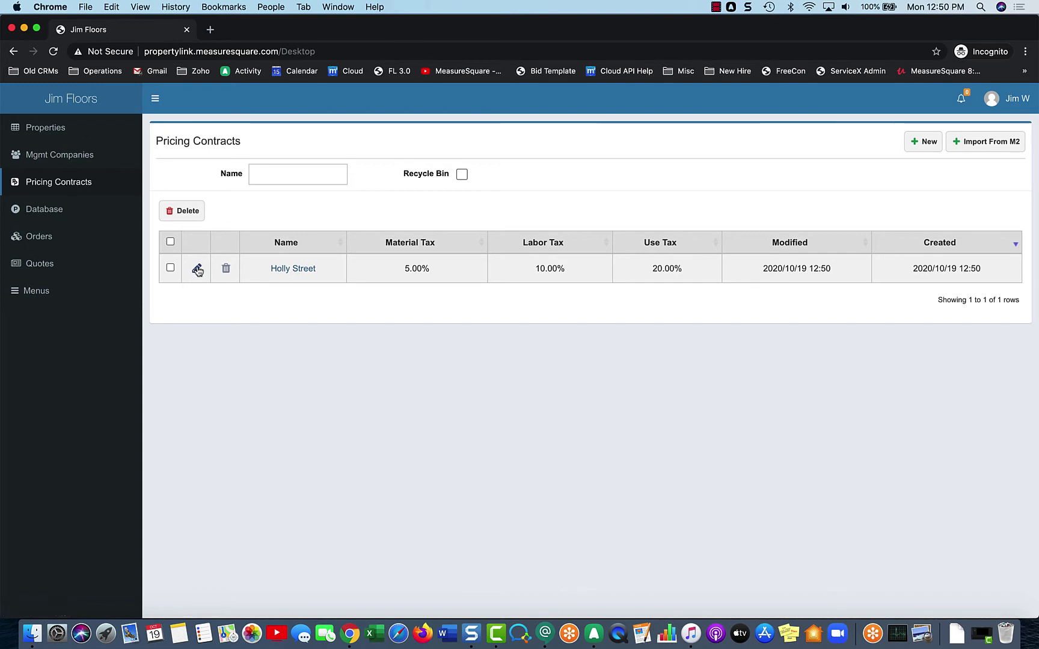
Check Holly Street's contract settings, then open its product list (TR-002, Underlay, Tesserae, SW108)
{"action": "left_click", "coordinate": [197, 269]}
{"action": "left_click", "coordinate": [787, 132]}
{"action": "left_click", "coordinate": [286, 272]}
{"action": "scroll", "coordinate": [336, 235], "scroll_direction": "down", "scroll_amount": 1}
Recheck the contract settings, then open and close the Import Database window
{"action": "left_click", "coordinate": [235, 135]}
{"action": "left_click", "coordinate": [786, 133]}
{"action": "scroll", "coordinate": [779, 178], "scroll_direction": "down", "scroll_amount": 1}
{"action": "scroll", "coordinate": [732, 182], "scroll_direction": "up", "scroll_amount": 1}
{"action": "left_click", "coordinate": [916, 169]}
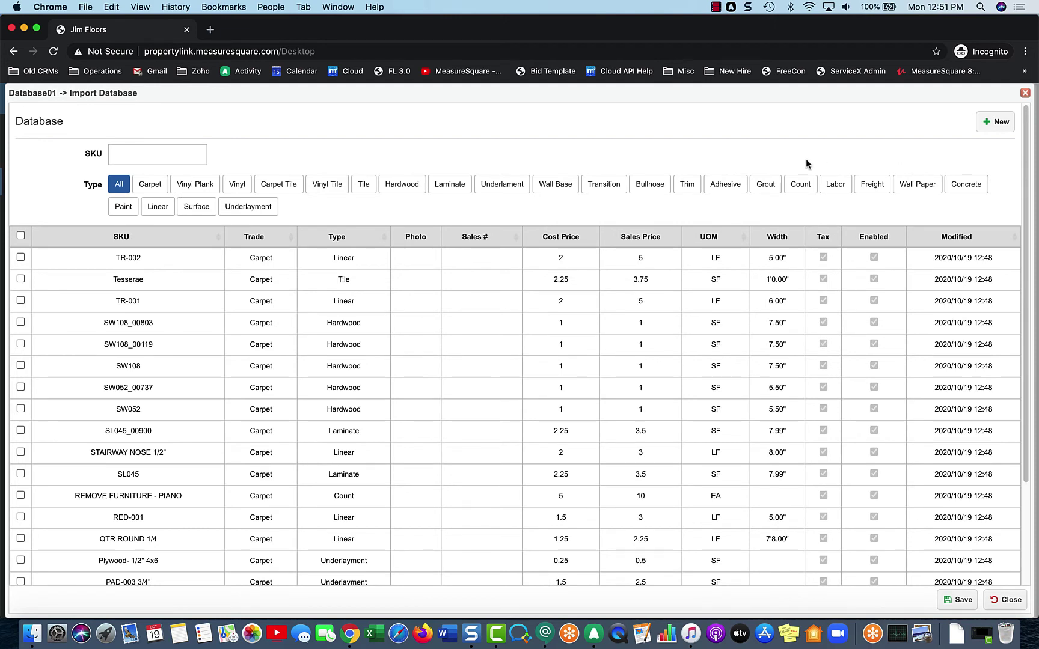
{"action": "left_click", "coordinate": [1025, 93]}
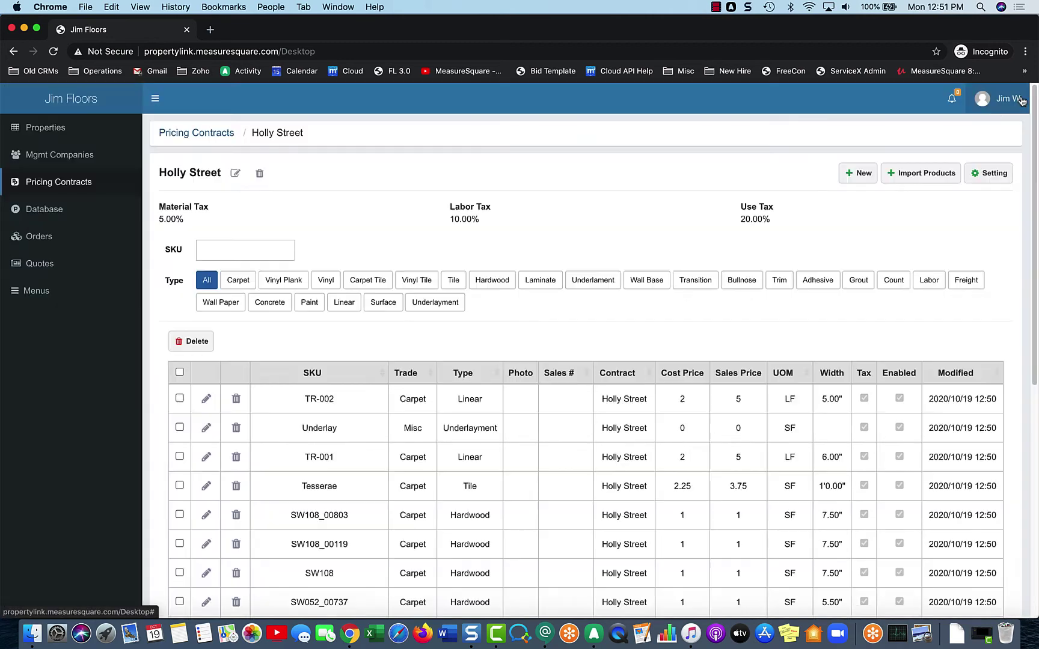
In Import Products, filter to Carpet, select SKU 560, and save it into Holly Street
{"action": "left_click", "coordinate": [917, 179]}
{"action": "scroll", "coordinate": [341, 333], "scroll_direction": "down", "scroll_amount": 2}
{"action": "scroll", "coordinate": [341, 333], "scroll_direction": "up", "scroll_amount": 2}
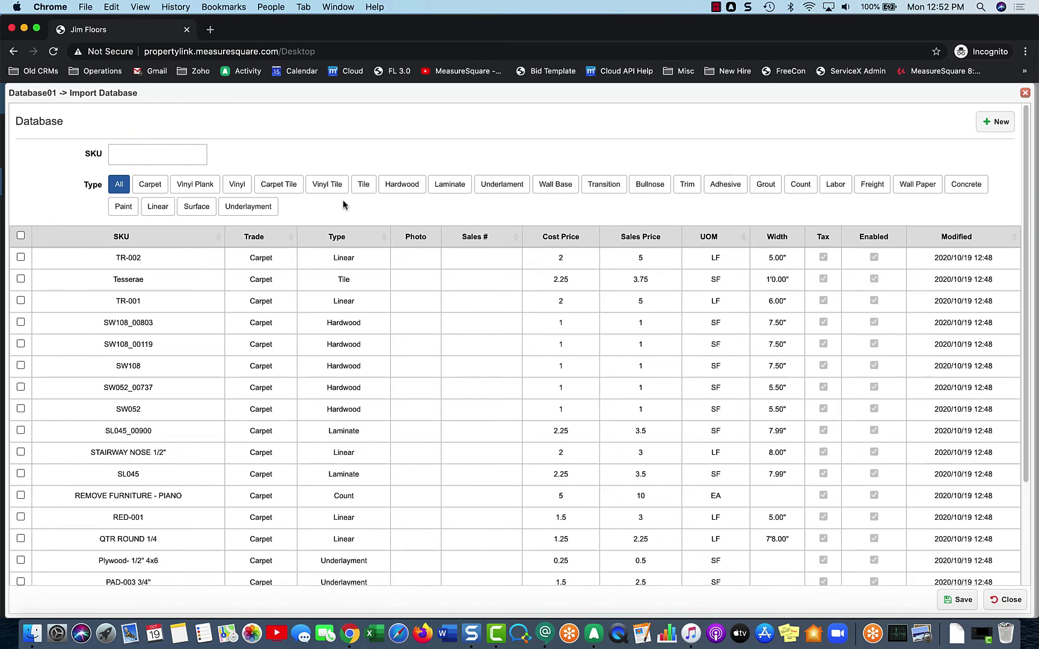
{"action": "left_click", "coordinate": [160, 189]}
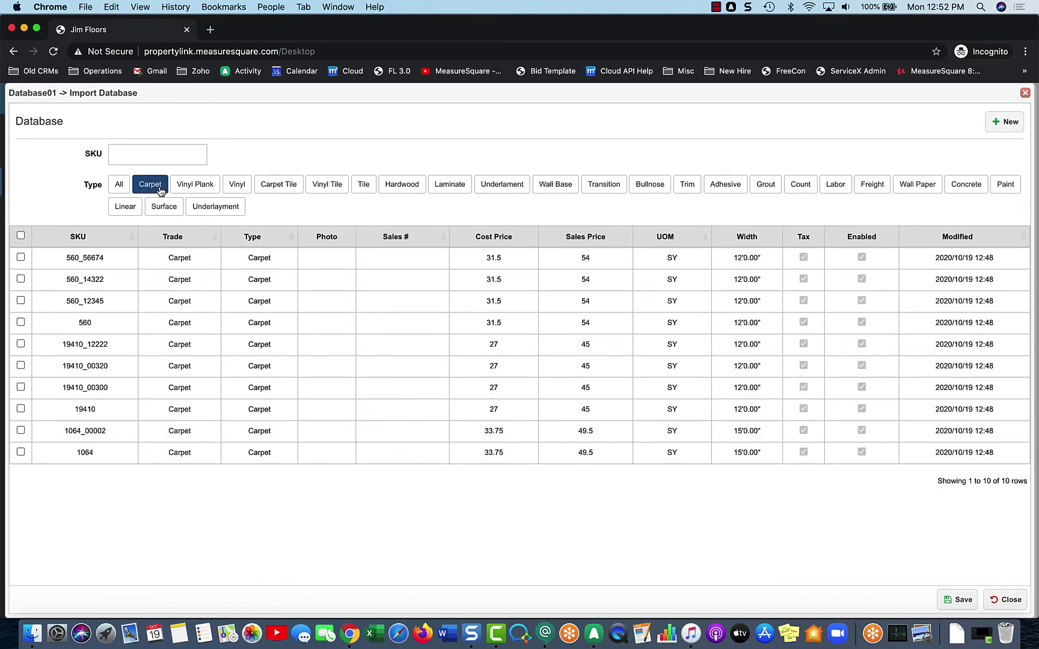
{"action": "left_click", "coordinate": [20, 322]}
{"action": "left_click", "coordinate": [957, 600]}
Answer the duplicate SKU warning and filter the contract's products by SKU 560
{"action": "left_click", "coordinate": [555, 384]}
{"action": "left_click", "coordinate": [239, 248]}
{"action": "type", "text": "560"}
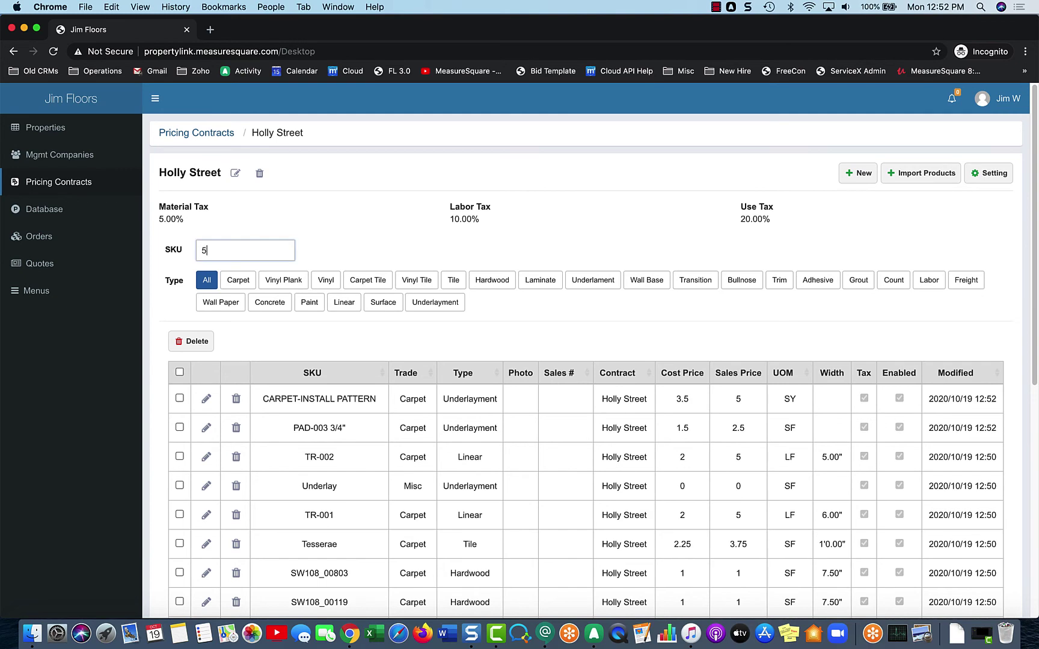
Change carpet 560's SY sales price from 54.00 to 45 and save
{"action": "left_click", "coordinate": [208, 486]}
{"action": "scroll", "coordinate": [535, 337], "scroll_direction": "down", "scroll_amount": 1}
{"action": "left_click_drag", "start_coordinate": [323, 385], "coordinate": [245, 385]}
{"action": "type", "text": "46"}
{"action": "key", "text": "BackSpace"}
{"action": "type", "text": "5"}
{"action": "left_click", "coordinate": [785, 581]}
Filter the Database by SKU 560, then return to the Pricing Contracts list
{"action": "left_click", "coordinate": [66, 210]}
{"action": "left_click", "coordinate": [296, 175]}
{"action": "type", "text": "560"}
{"action": "left_click", "coordinate": [99, 192]}
Open Holly Street and filter its products by SKU 560, showing the four 560 carpets
{"action": "left_click", "coordinate": [287, 268]}
{"action": "left_click", "coordinate": [244, 240]}
{"action": "type", "text": "560"}
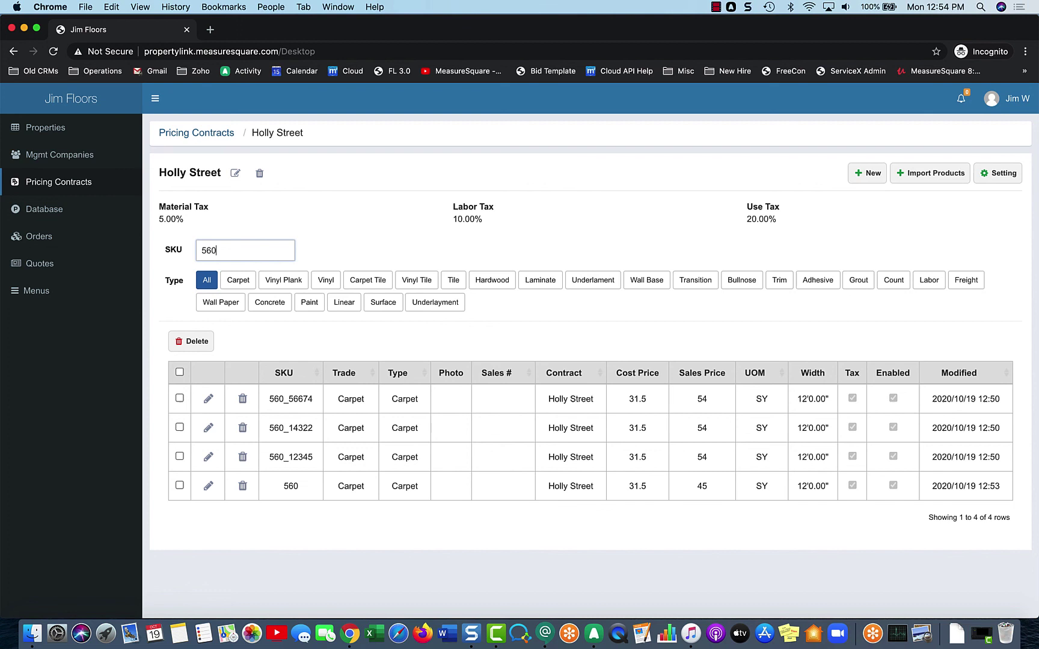